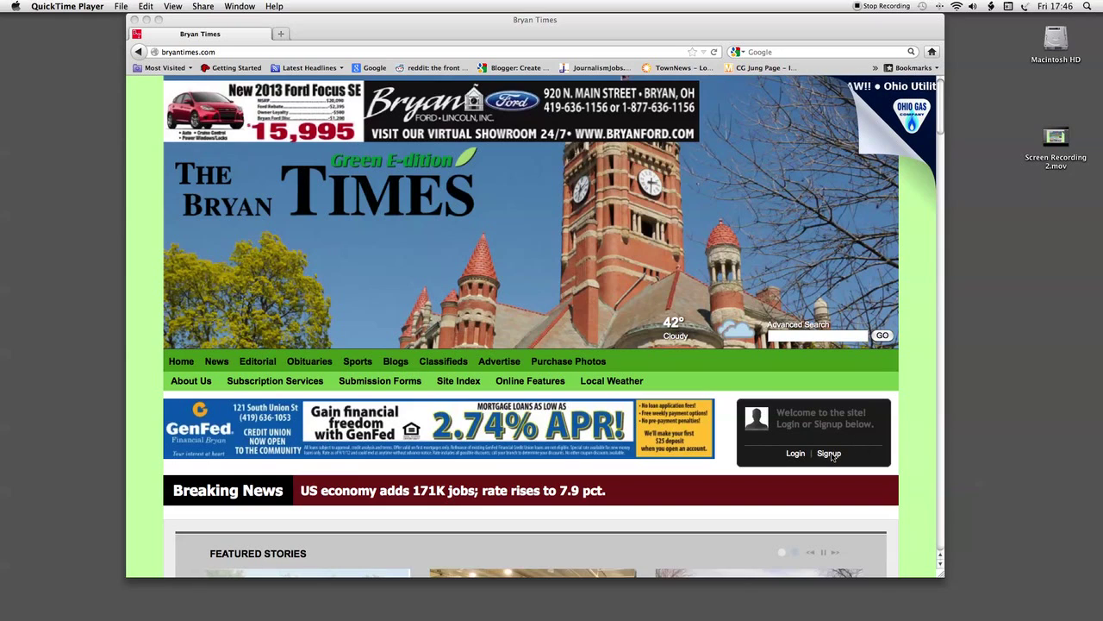
Step: Open the Signup form from the welcome box and start entering a screen name
click(833, 457)
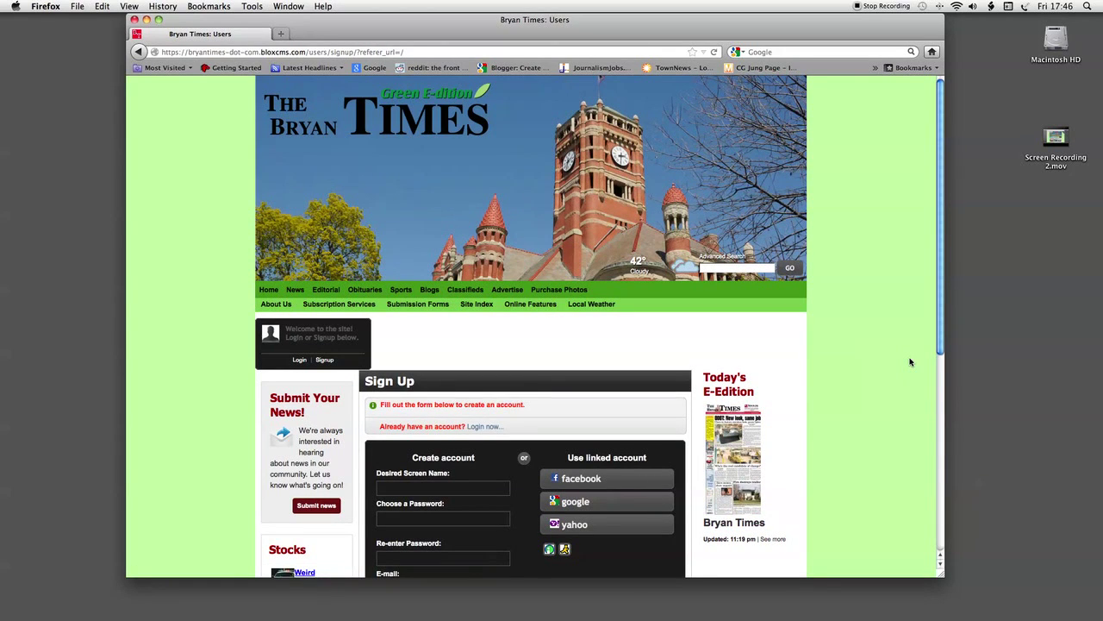
scroll(910, 362, down, 5)
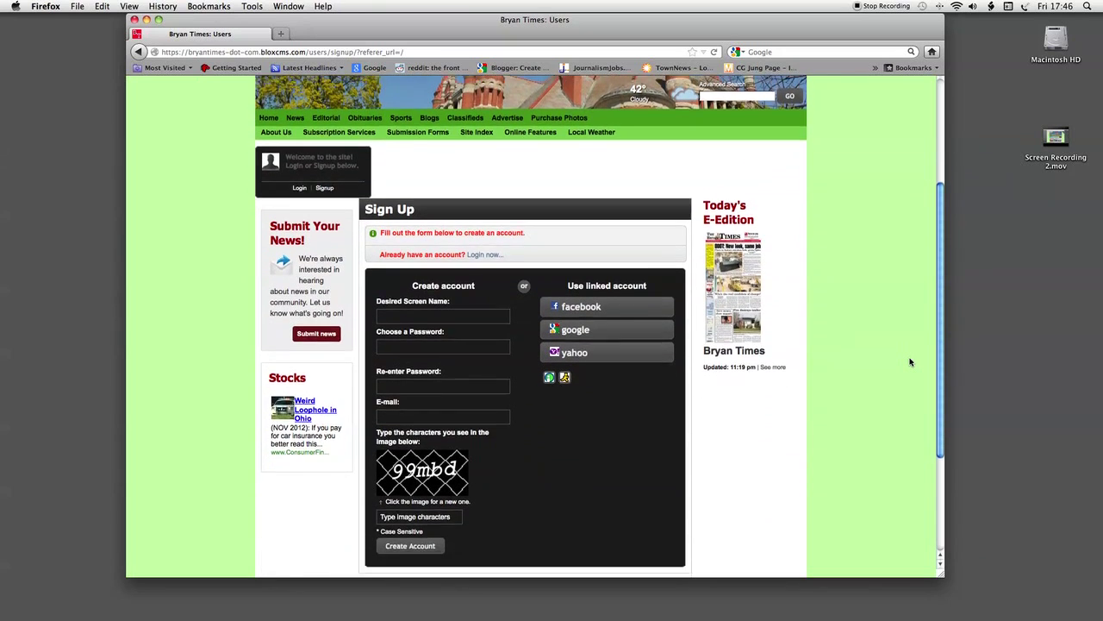
scroll(910, 362, down, 1)
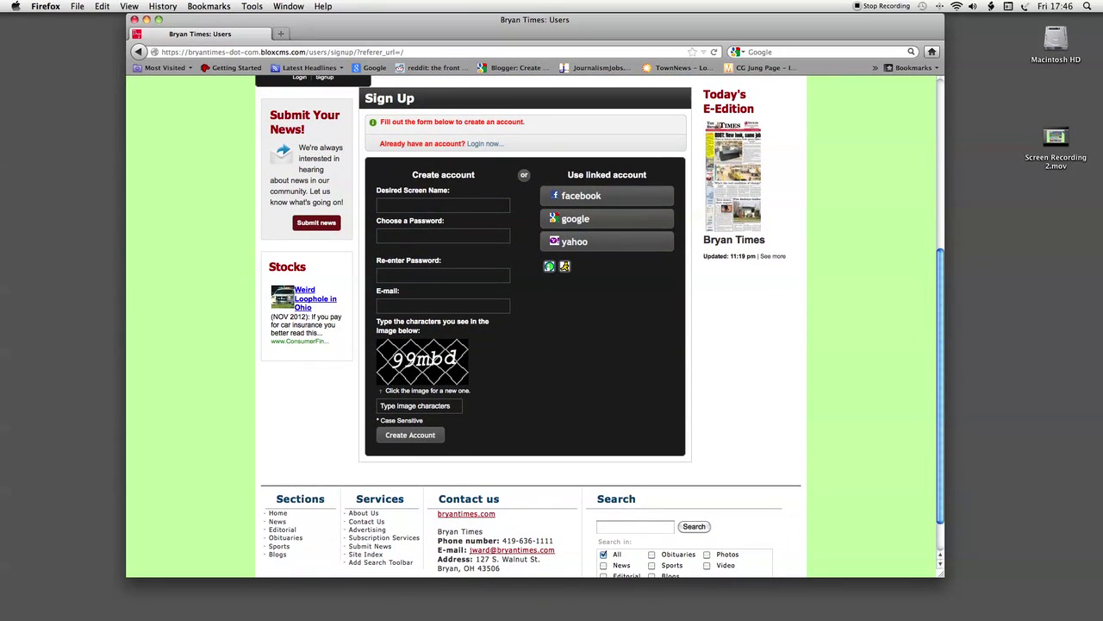
click(426, 206)
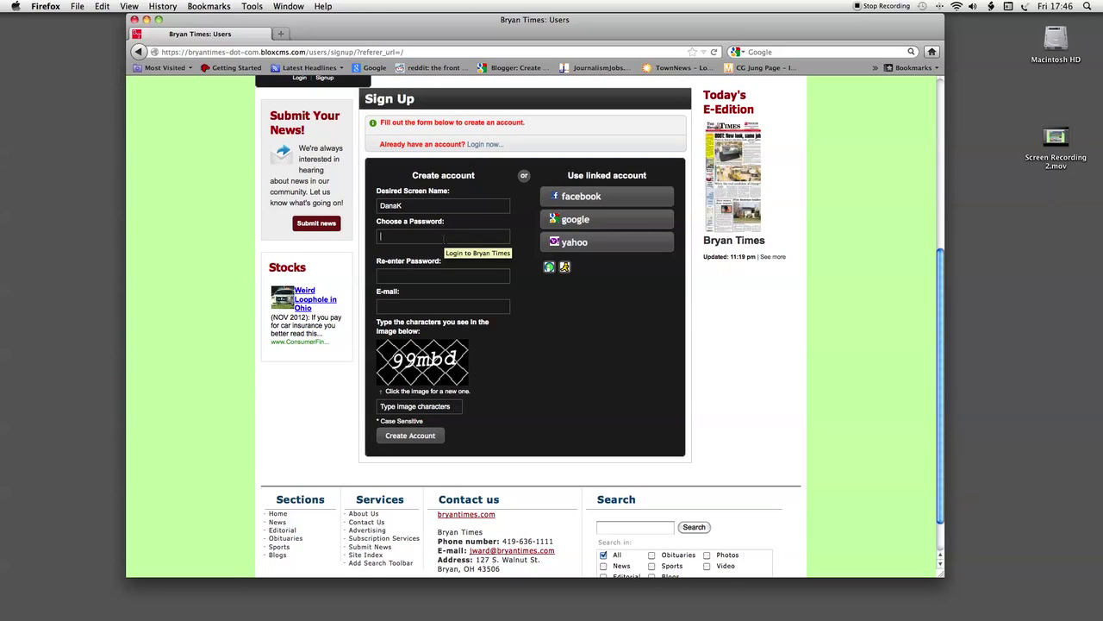
Step: Enter the account password, e-mail address and captcha characters, then submit the registration
text(p)
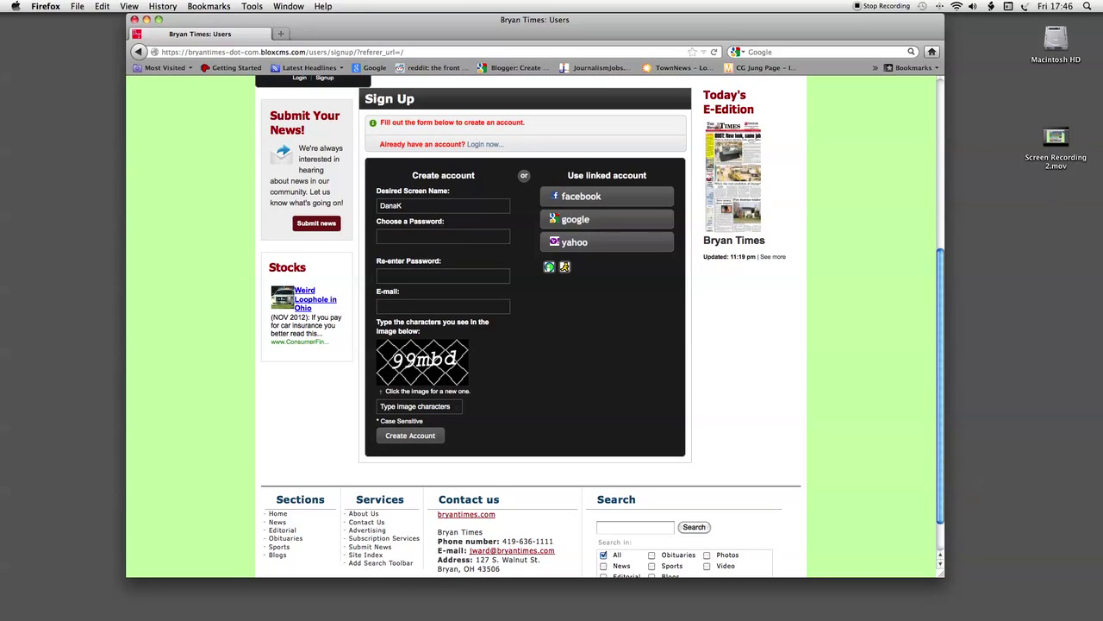
text(wor)
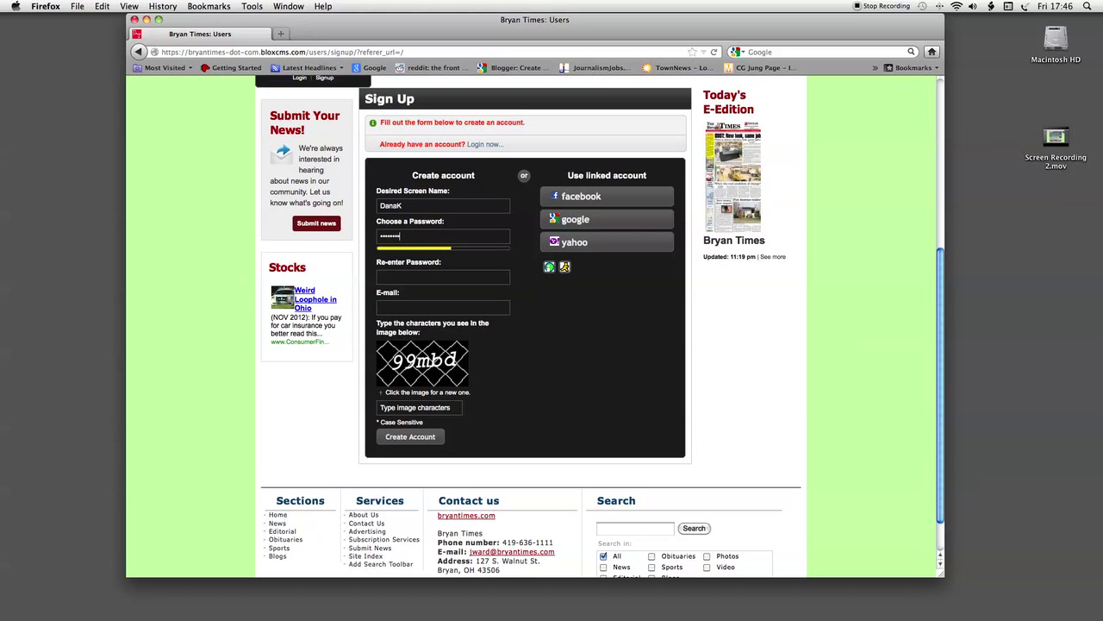
text(123)
click(467, 308)
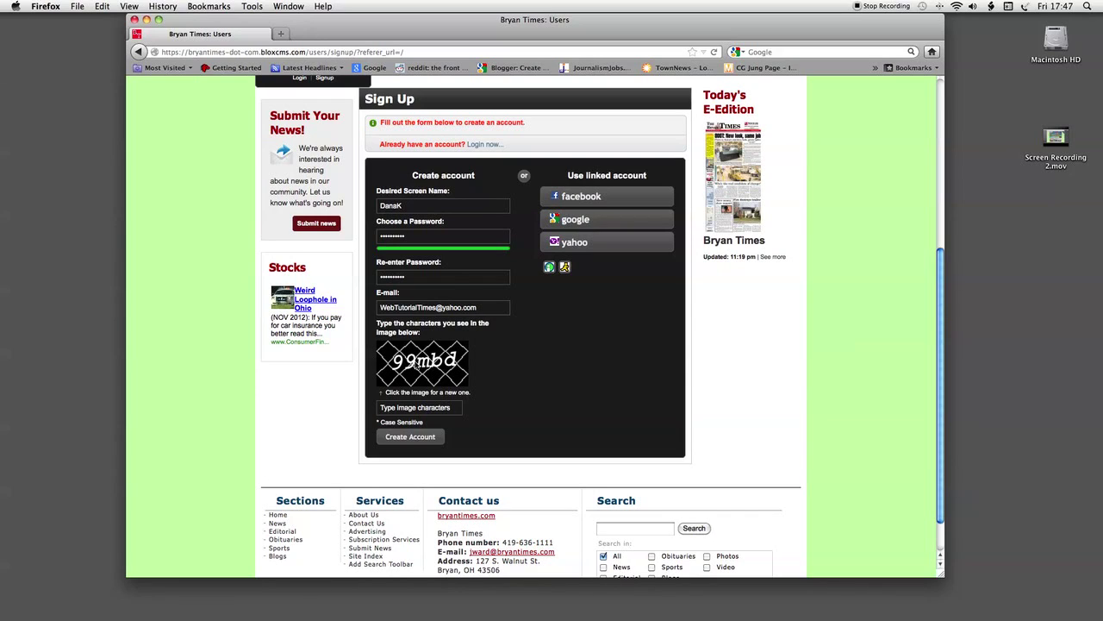
click(403, 408)
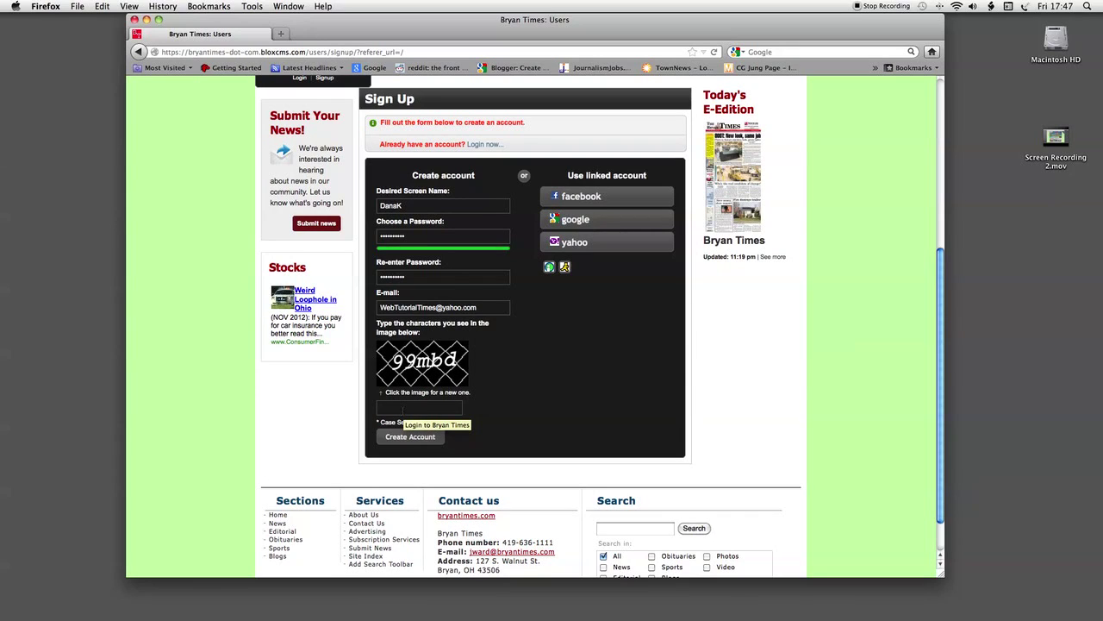
text(99mbd)
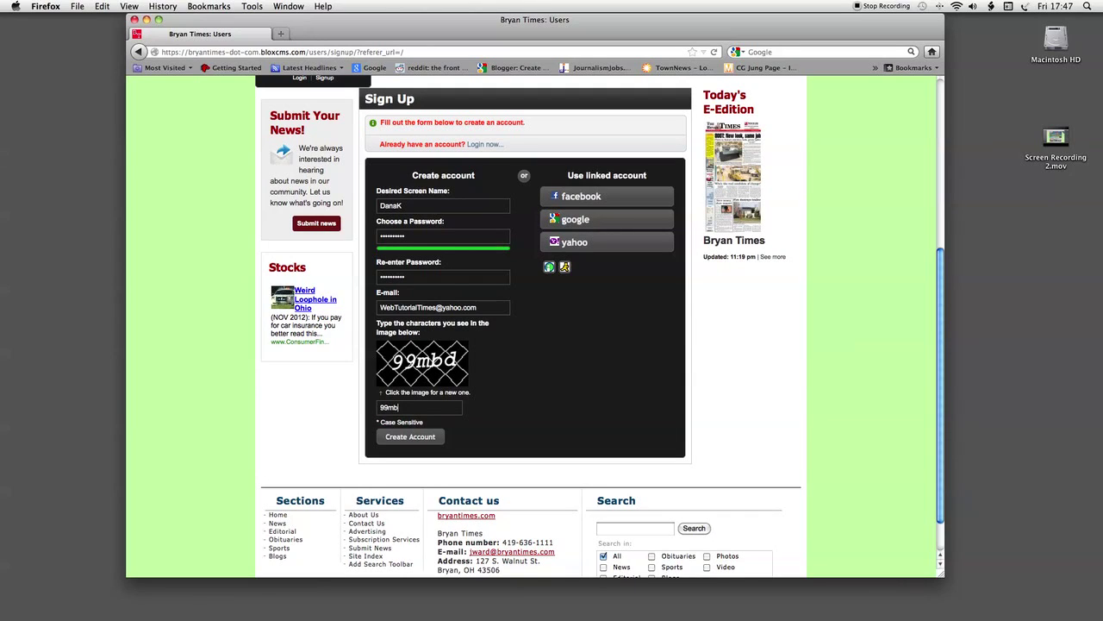
click(408, 437)
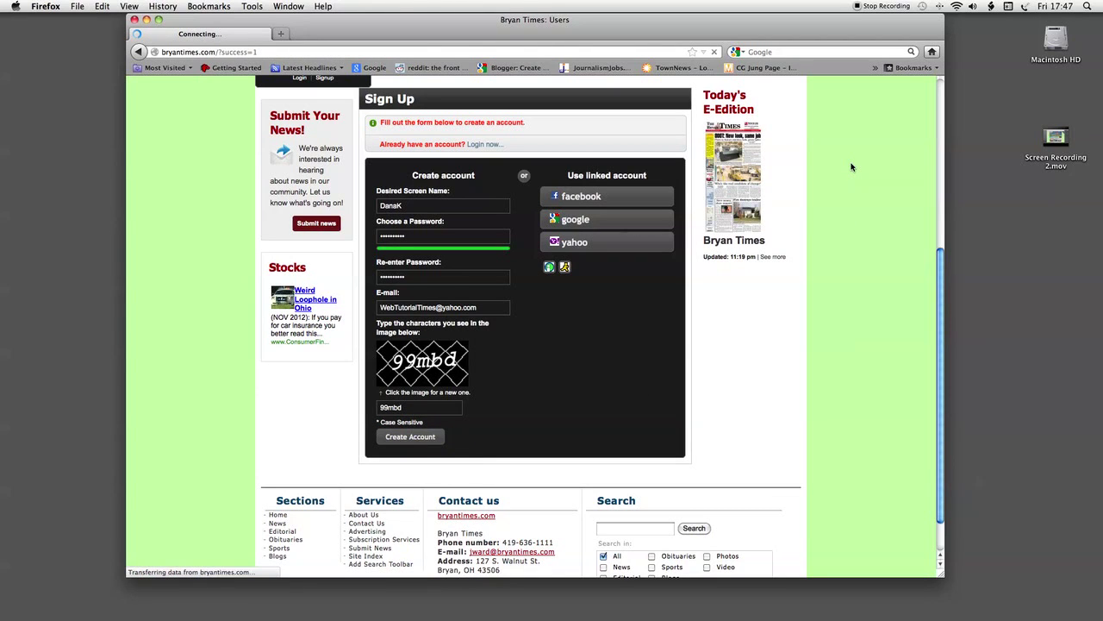
Step: Open the 'LIFE learns about Quadco' story from More From Local News
scroll(851, 162, down, 6)
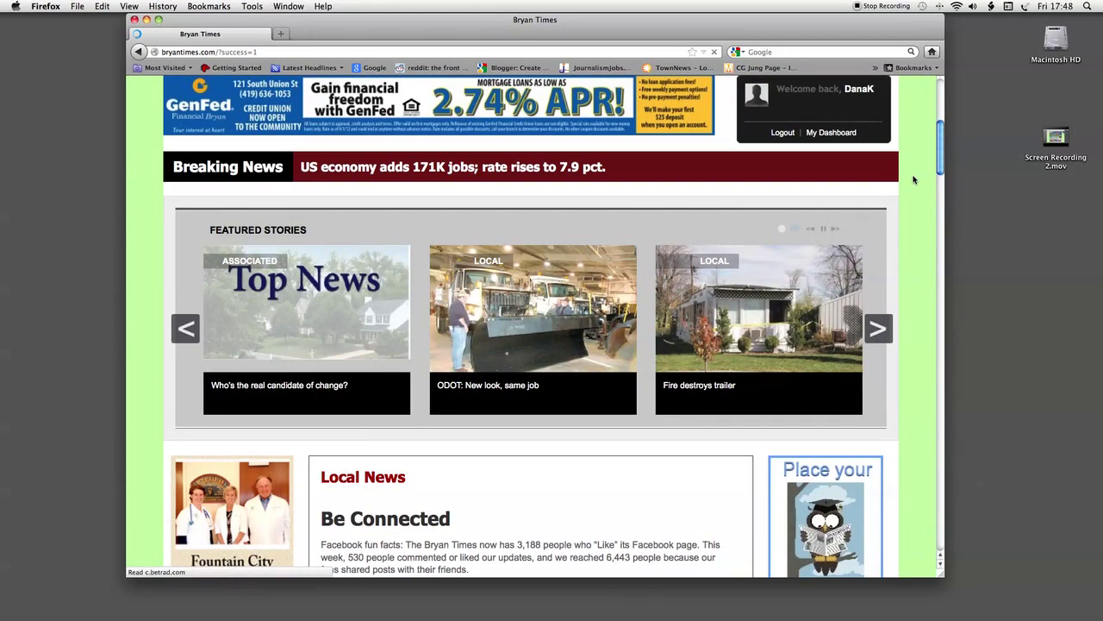
scroll(913, 179, up, 5)
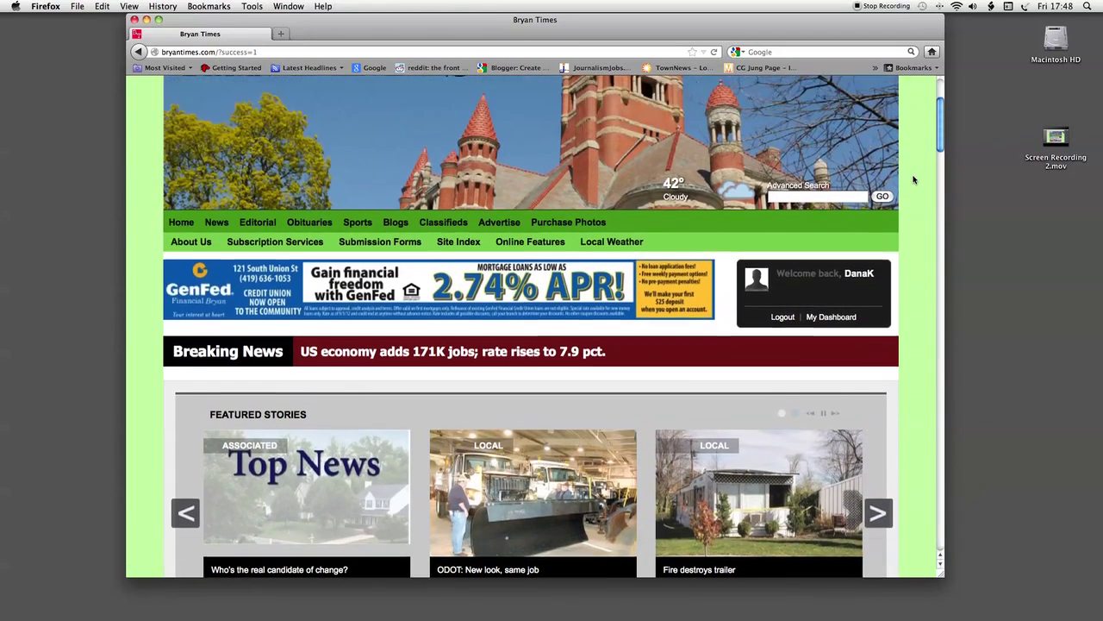
scroll(914, 180, up, 1)
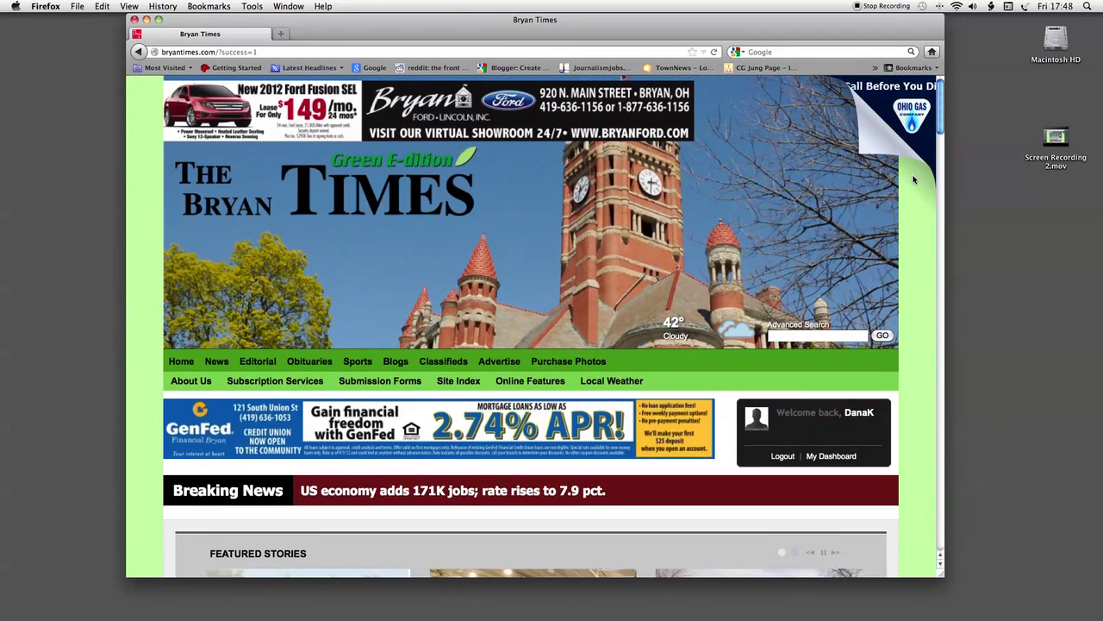
scroll(913, 180, down, 7)
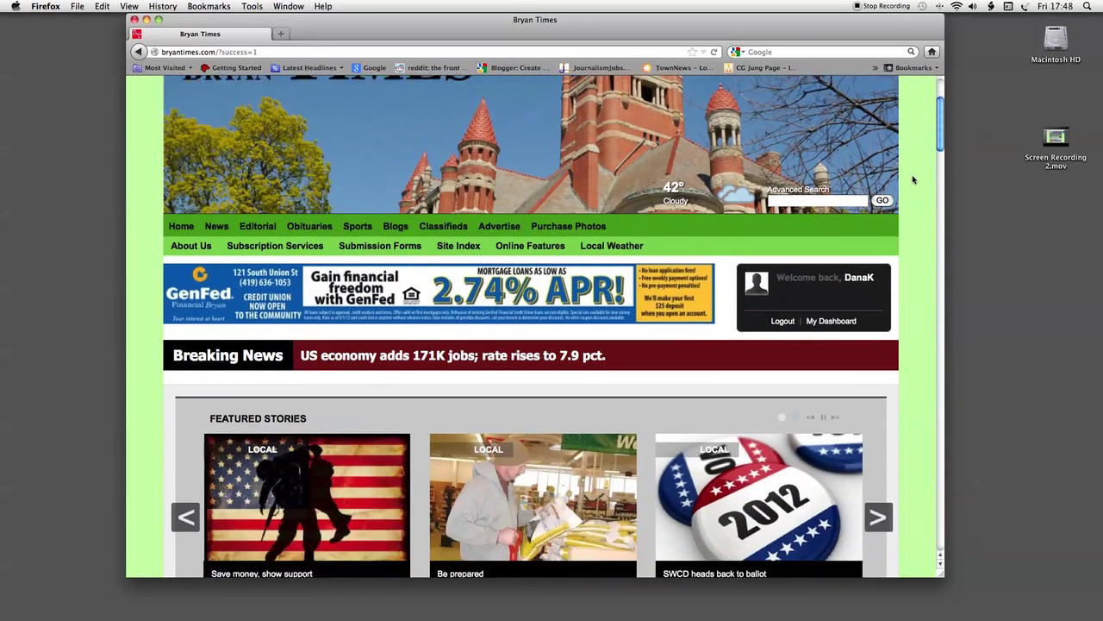
scroll(913, 179, down, 8)
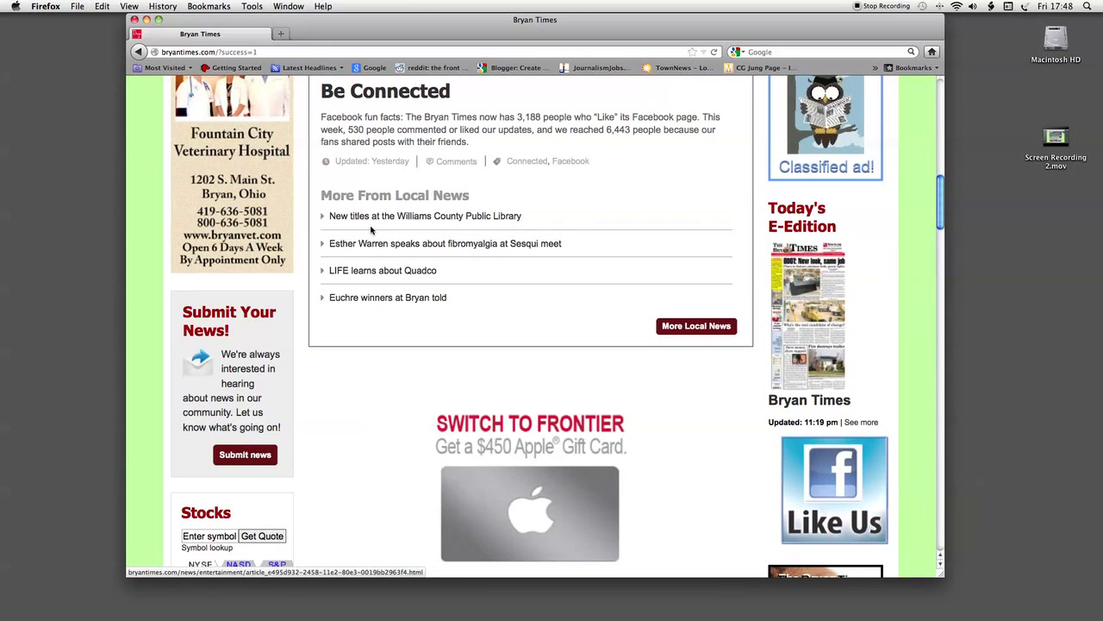
click(349, 274)
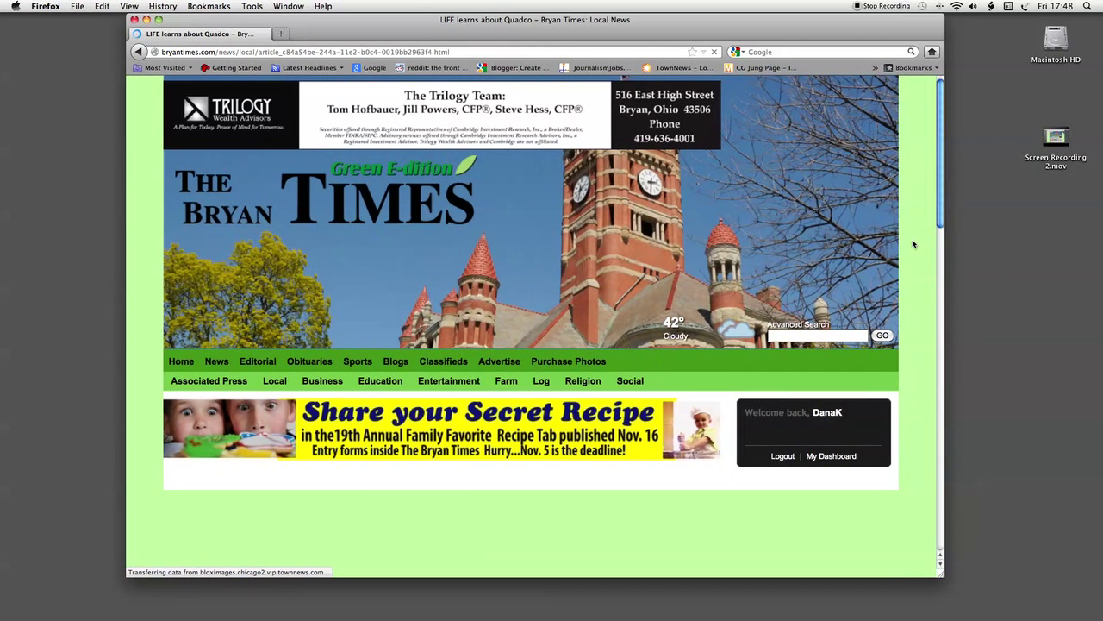
scroll(912, 240, down, 5)
scroll(911, 239, down, 4)
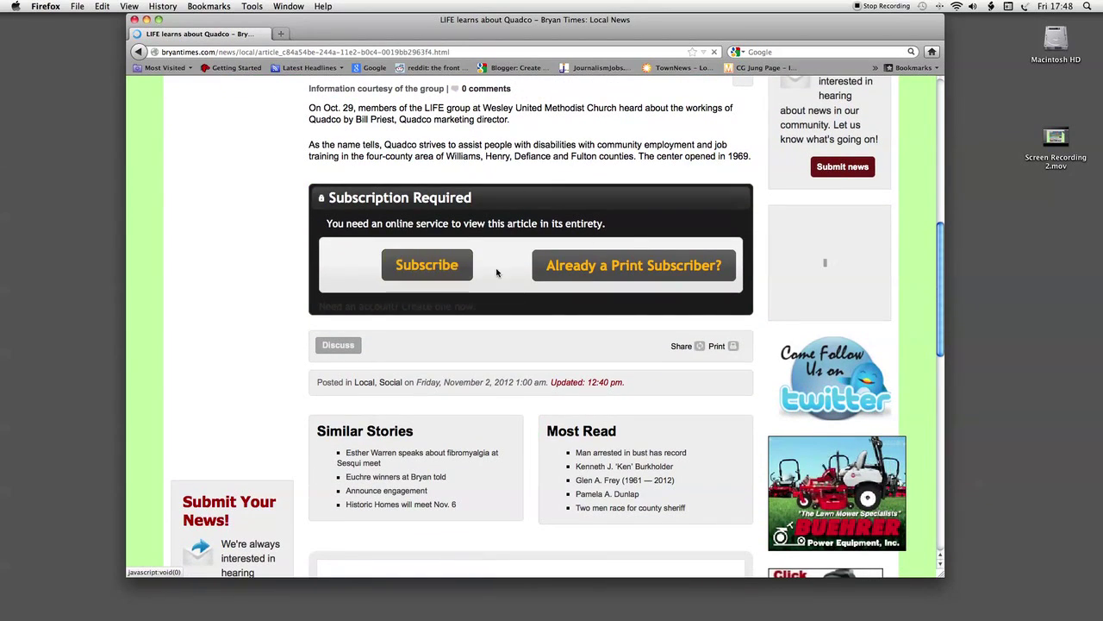
Step: Choose free online access for print subscribers and enter the subscriber's member number
click(618, 270)
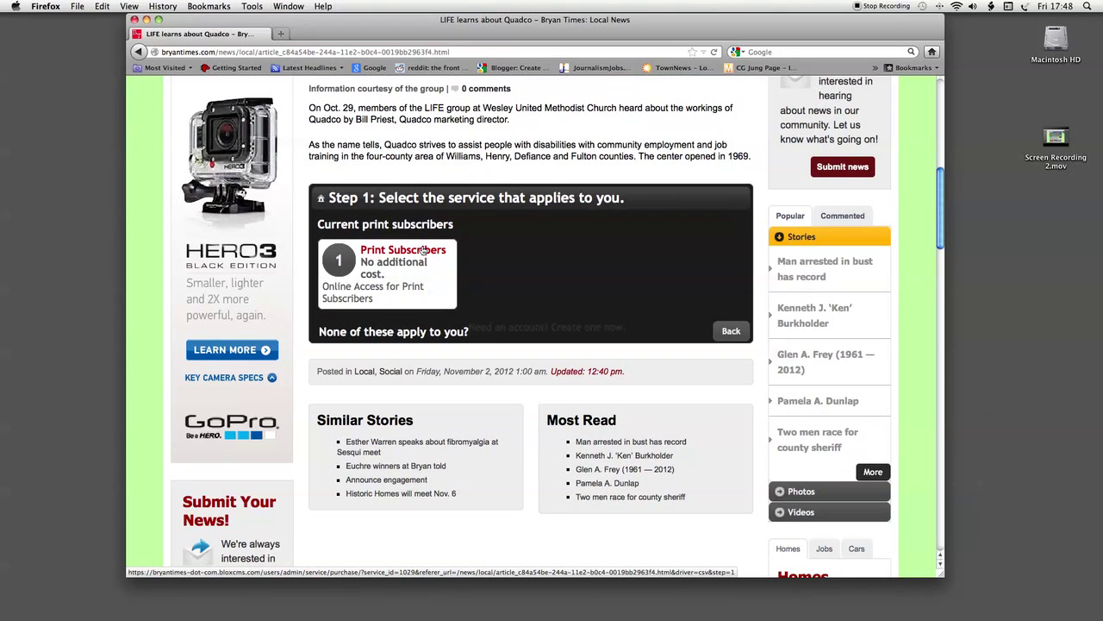
click(422, 250)
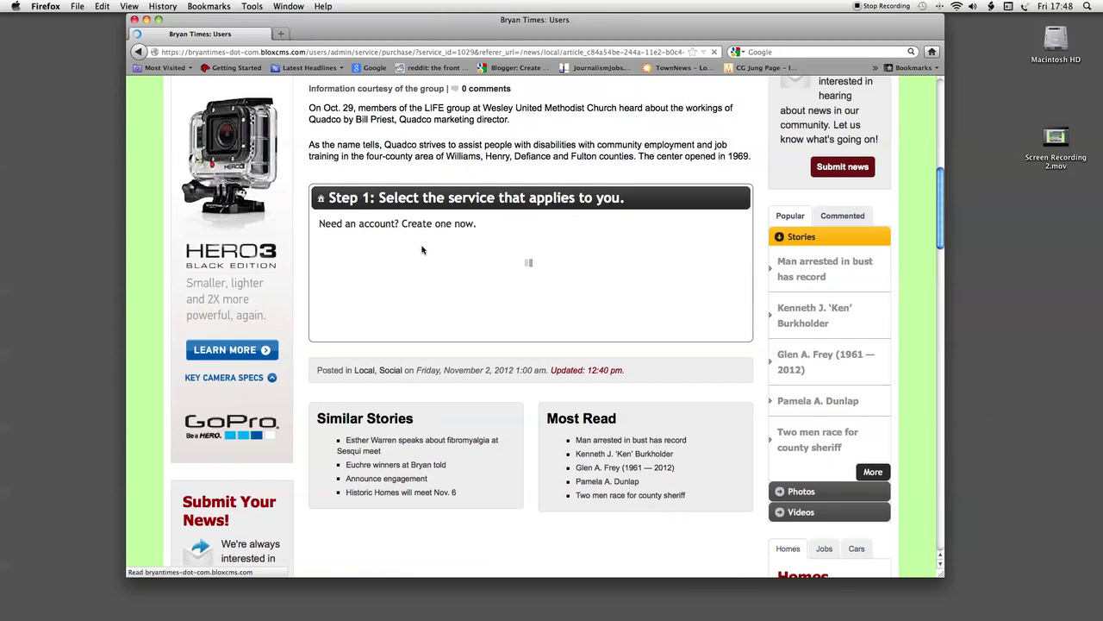
scroll(846, 279, down, 5)
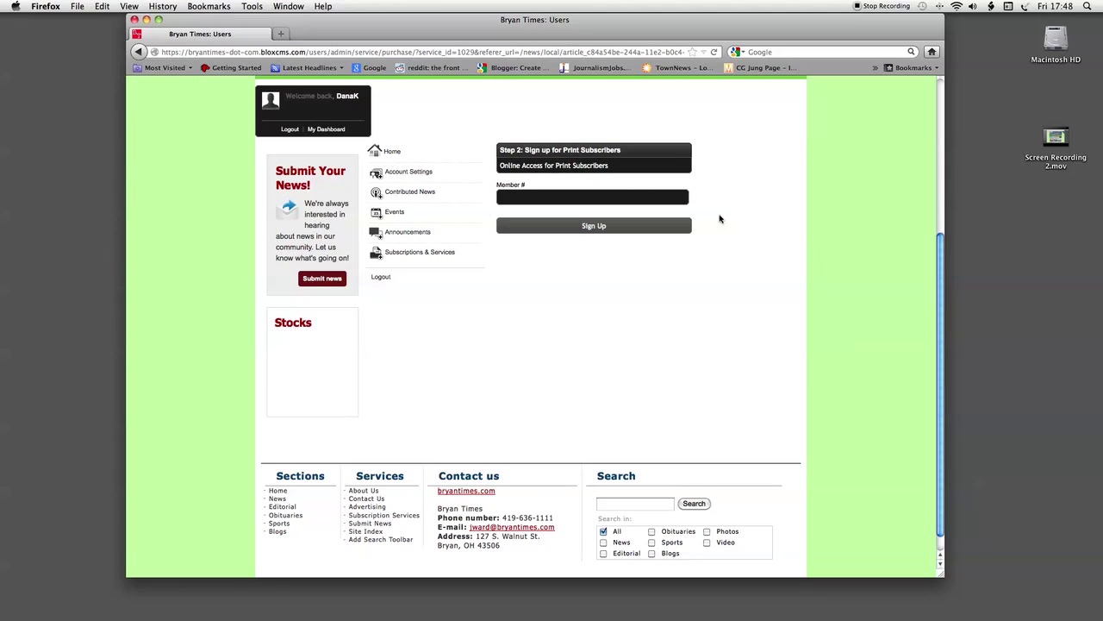
click(580, 197)
text(1026960)
Step: Submit the member number, review the purchase receipt, and return to the Quadco article
click(590, 228)
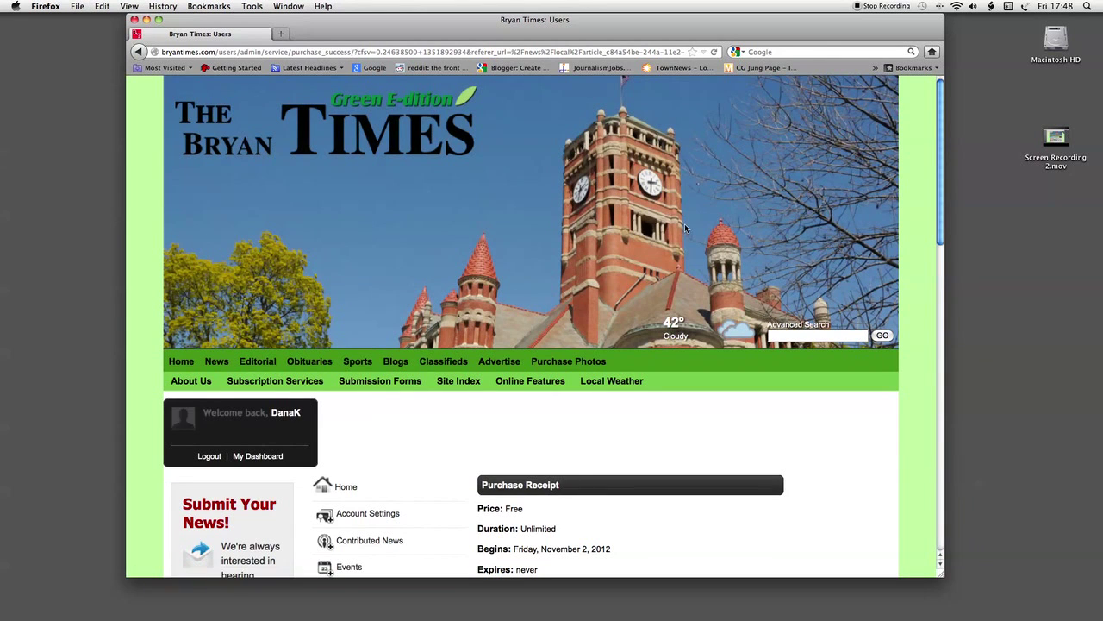
scroll(924, 227, down, 5)
scroll(924, 225, down, 6)
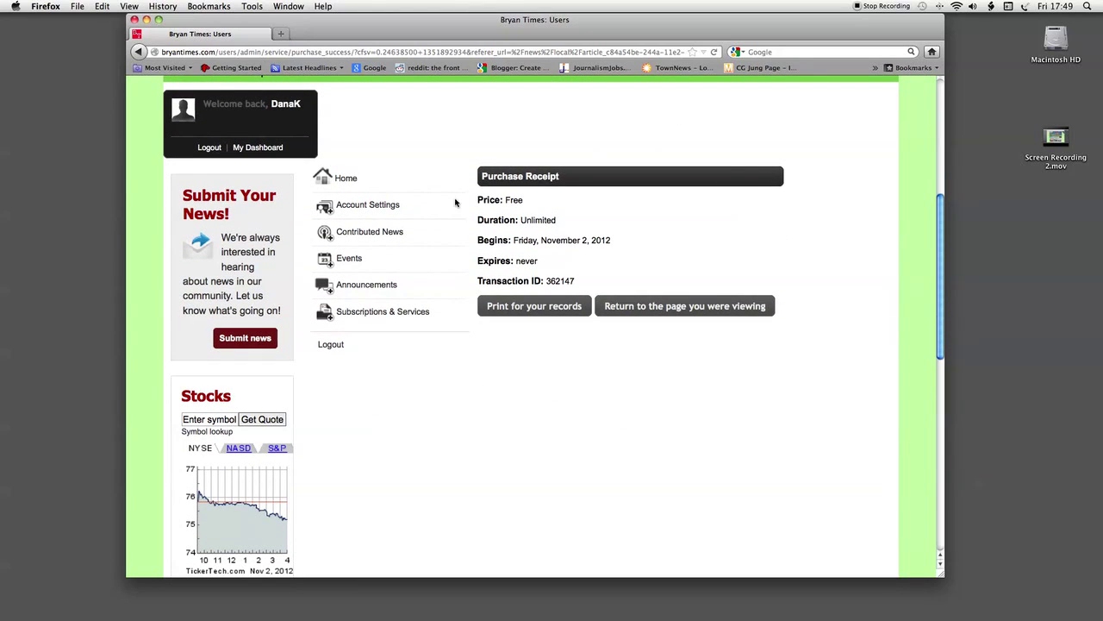
click(656, 309)
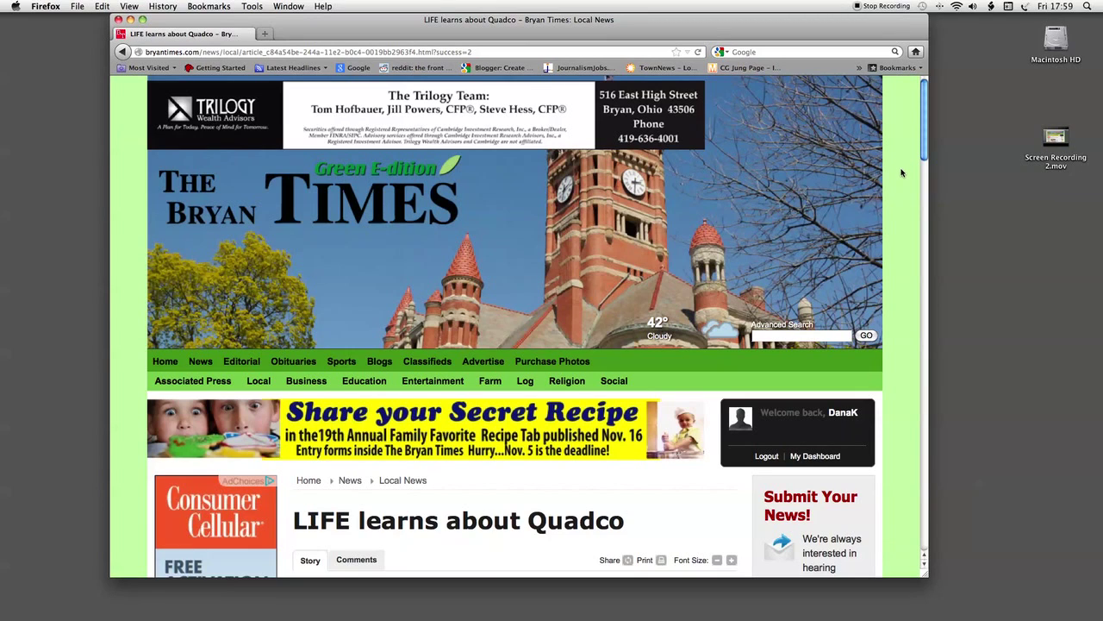
scroll(903, 173, down, 3)
scroll(904, 177, down, 6)
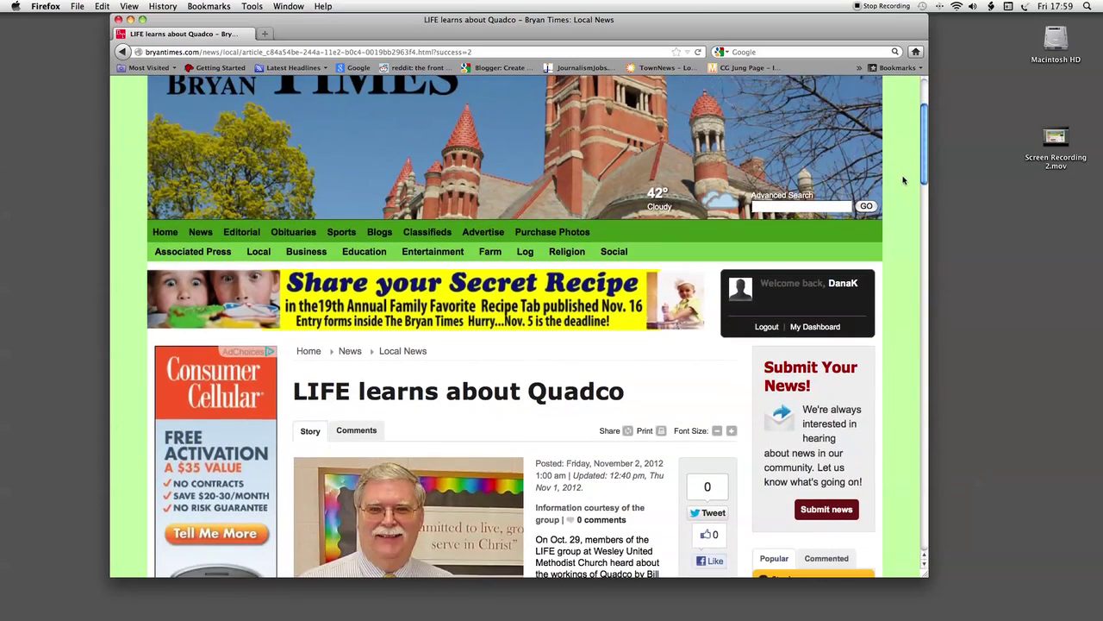
scroll(904, 188, down, 4)
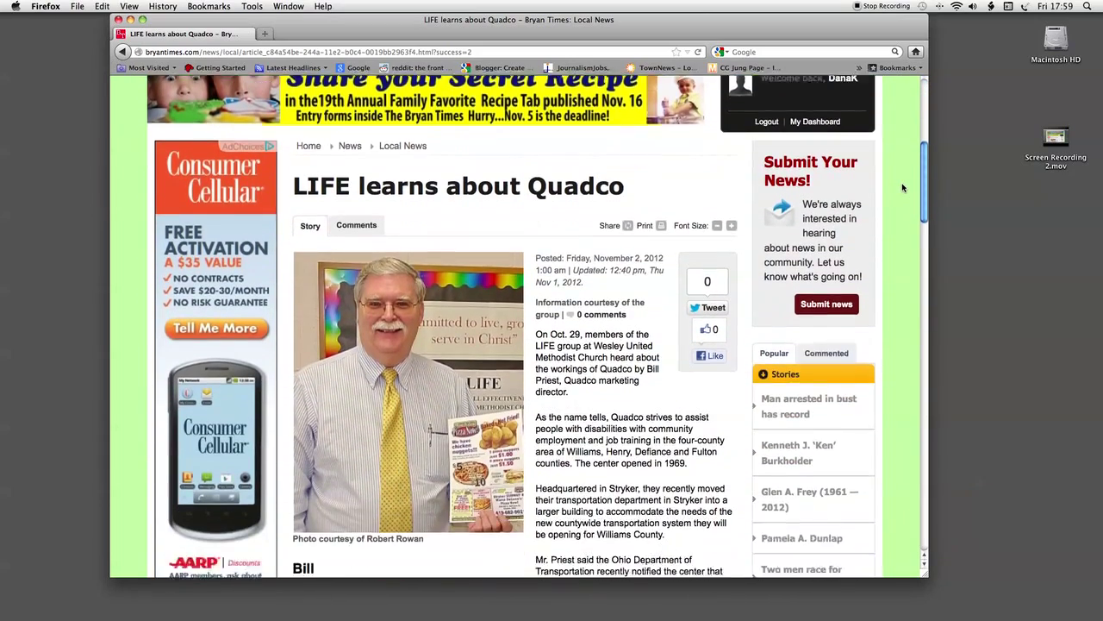
scroll(903, 188, down, 5)
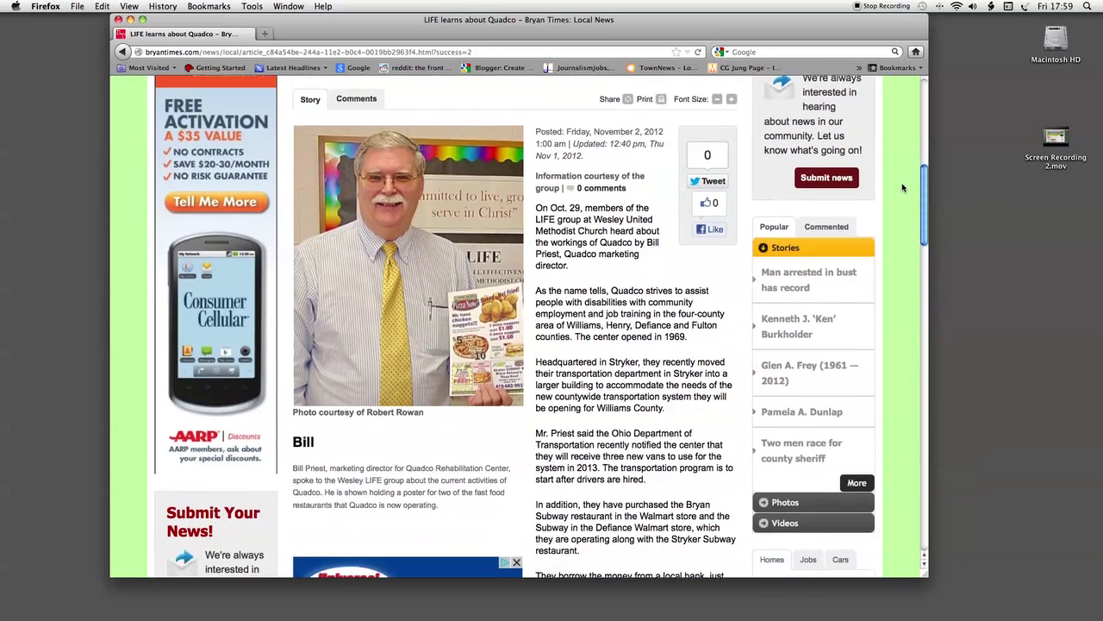
scroll(903, 188, up, 4)
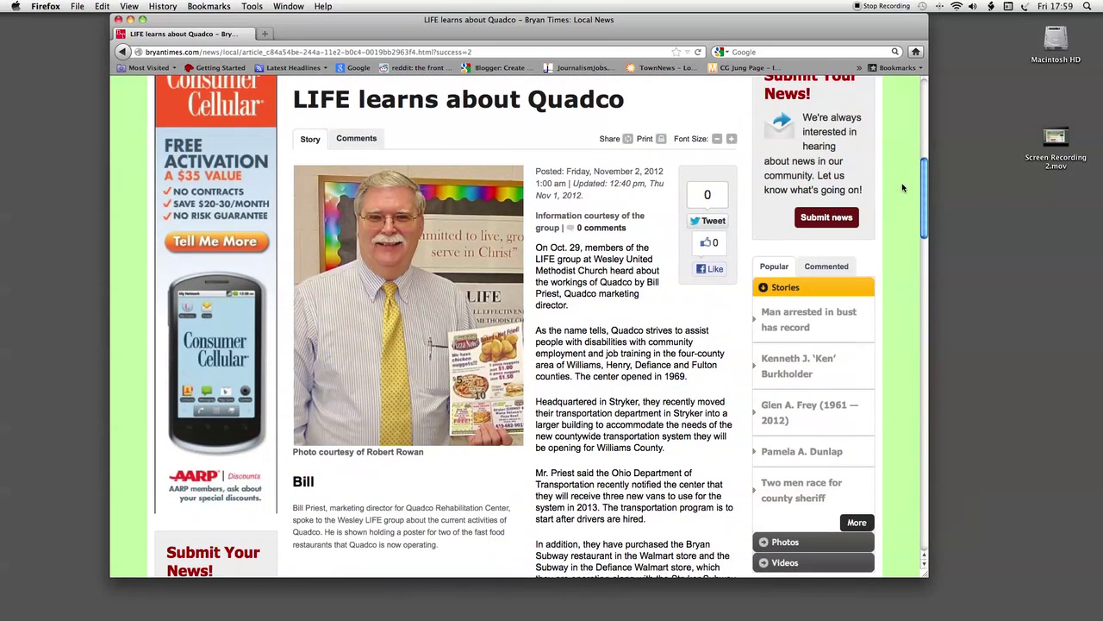